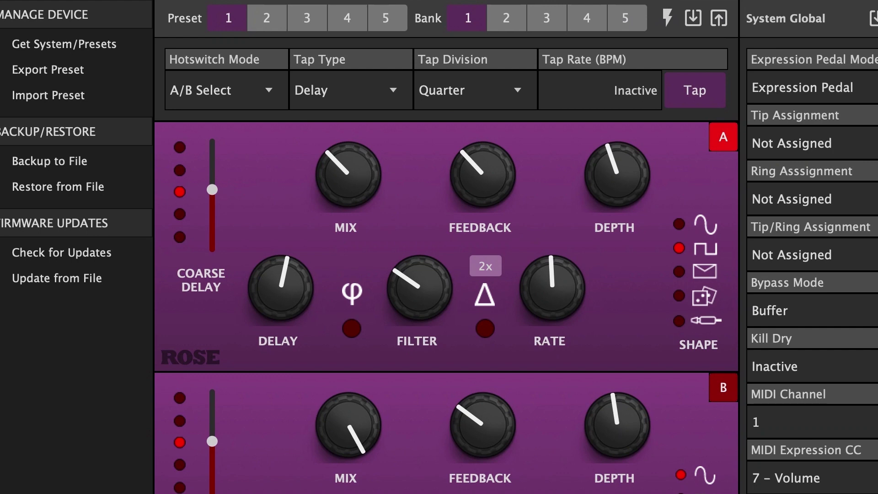
- Step through Presets 2, 3, 4 and 5 on the Rose pedal
left_click(277, 17)
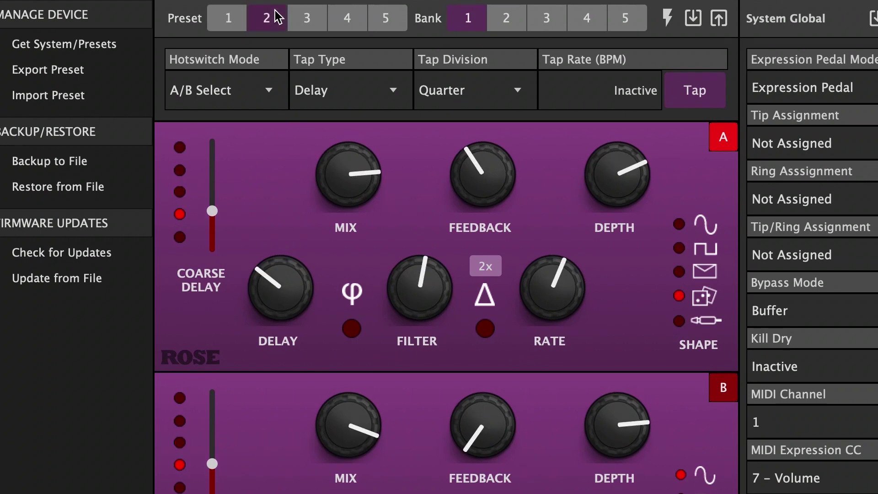
left_click(314, 28)
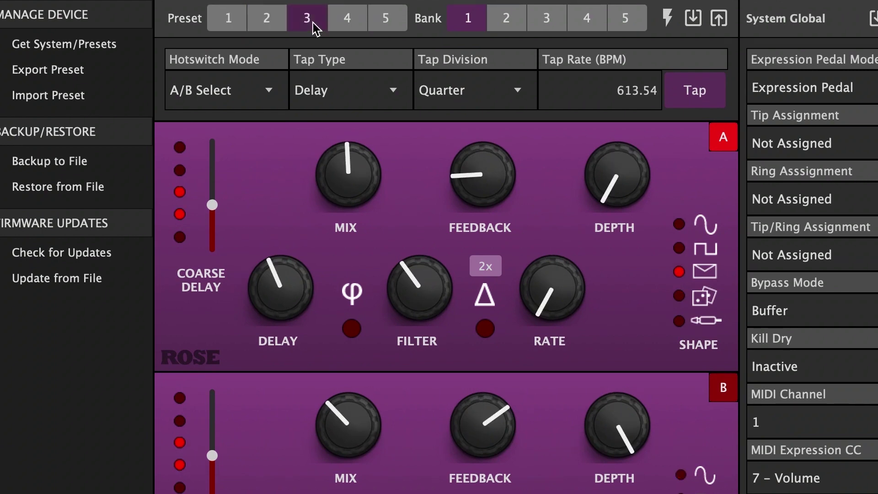
left_click(347, 19)
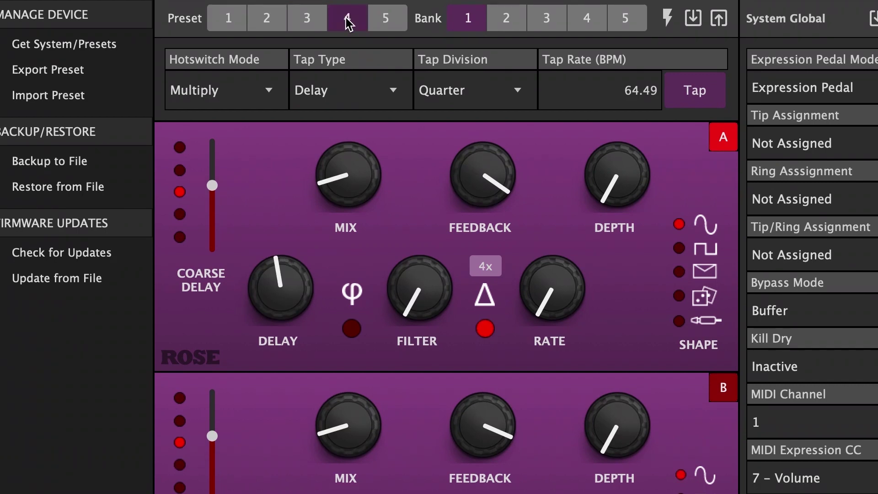
left_click(386, 18)
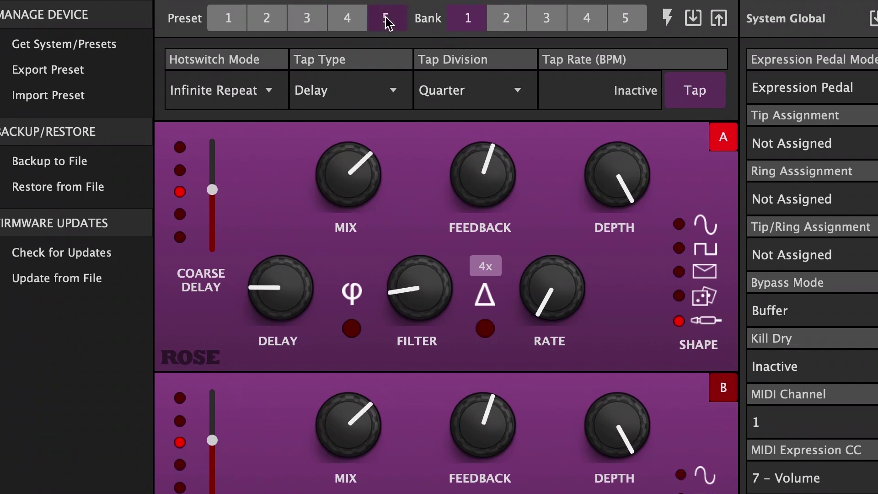
- Load Banks 2, 3 and 5, then return to Bank 1, Preset 1
left_click(505, 19)
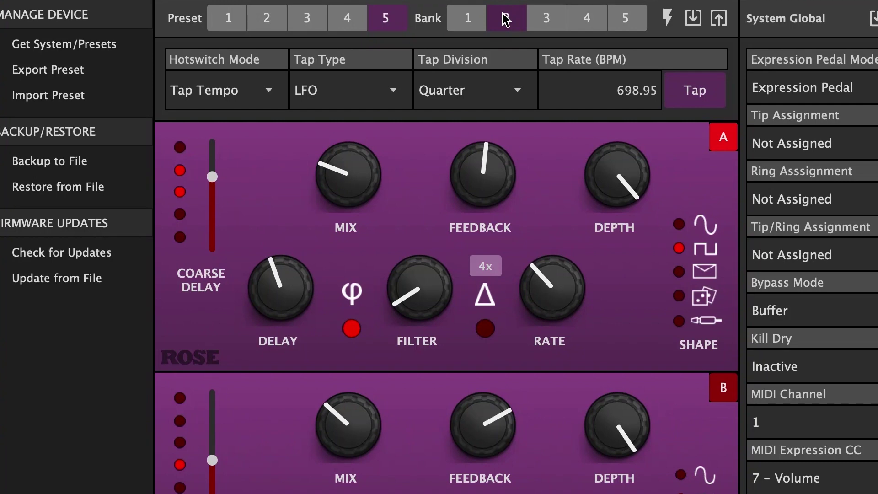
left_click(548, 19)
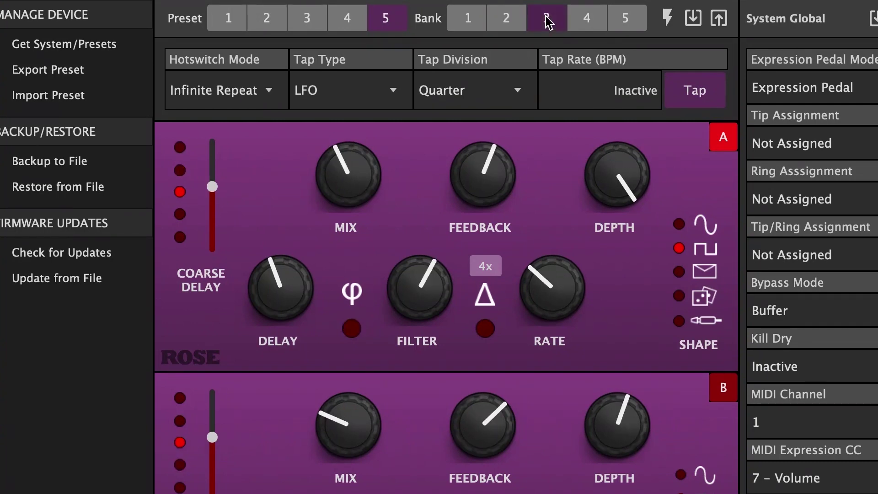
left_click(622, 20)
left_click(470, 19)
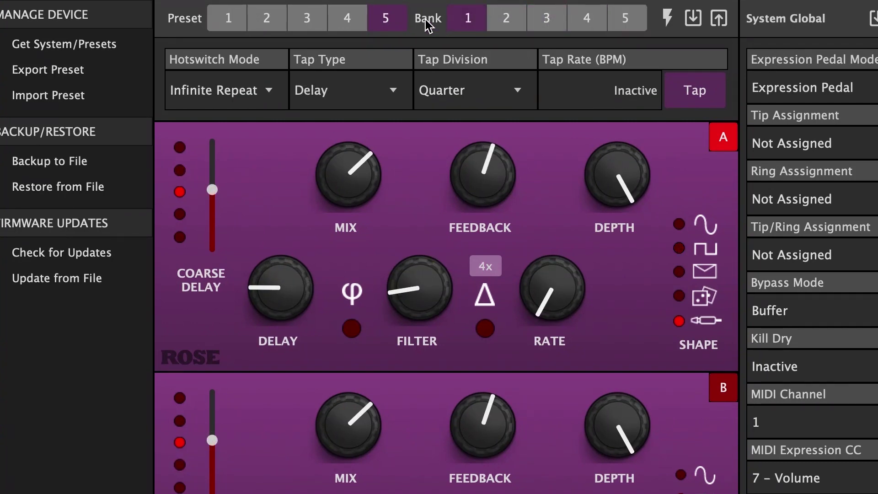
left_click(230, 19)
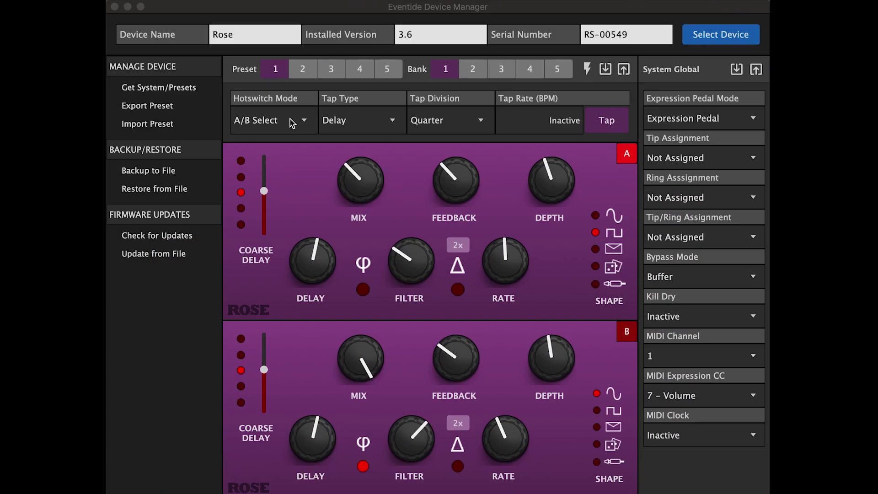
- Open the Hotswitch Mode dropdown for Preset 1, Bank 1, currently at A/B Select
left_click(270, 213)
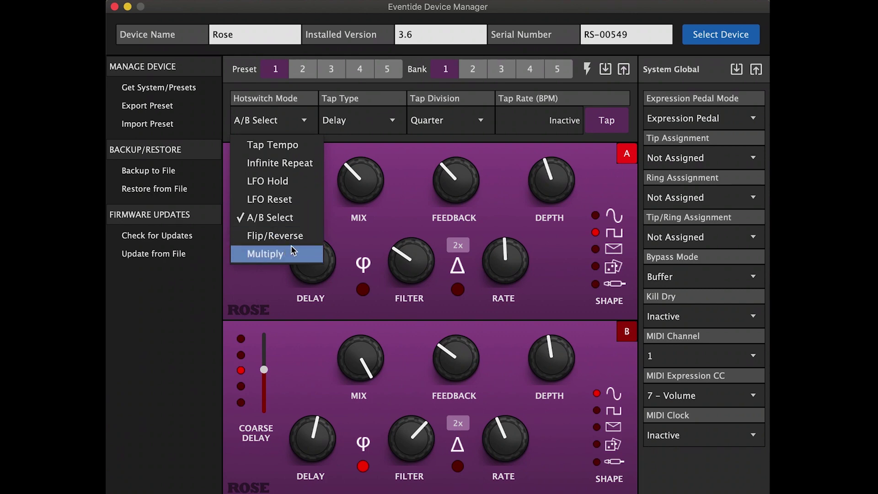
- Review the Tap Type and Tap Division choices, closing the list with Quarter unchanged
left_click(392, 119)
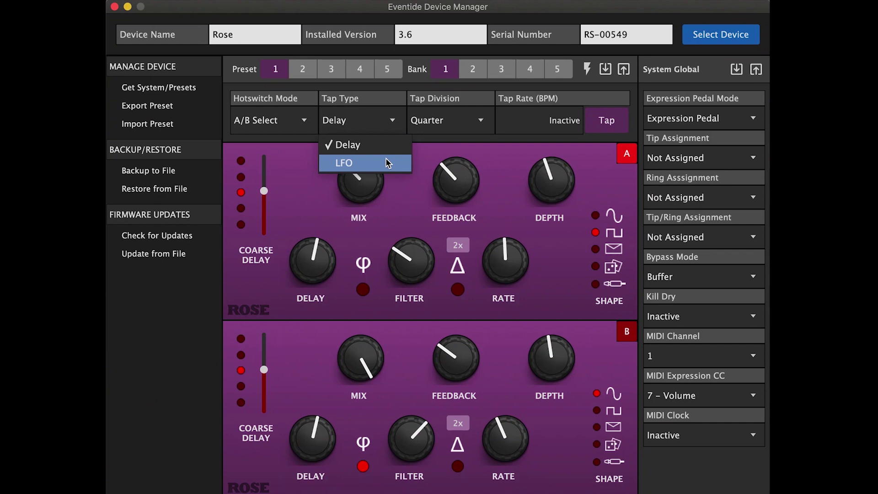
left_click(480, 122)
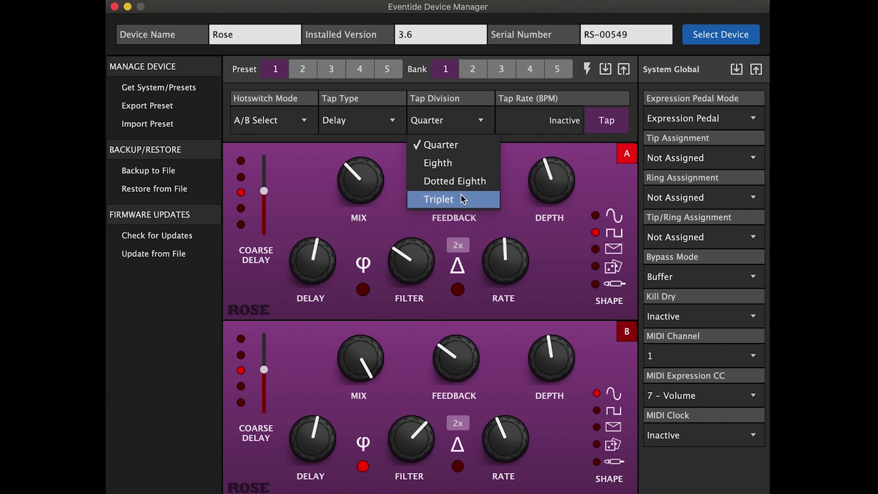
left_click(512, 200)
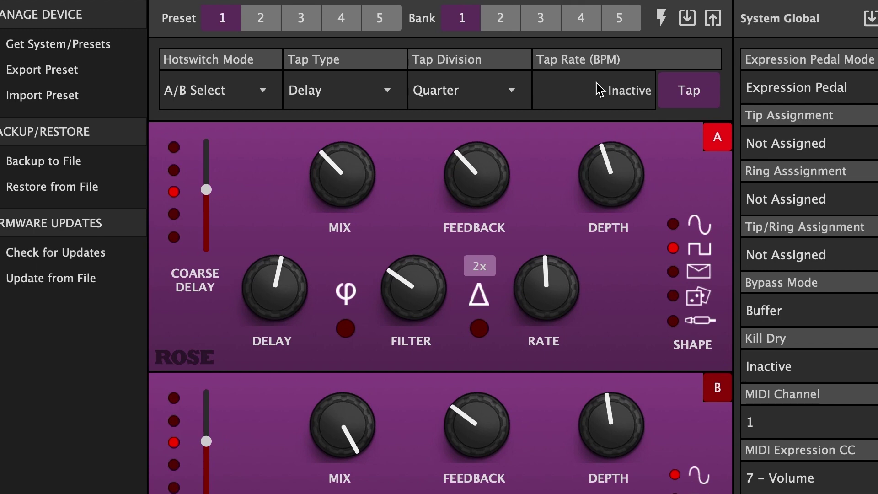
- Check Bank 2's Tap Tempo settings (349.82 BPM), then go back to Bank 1
left_click(501, 20)
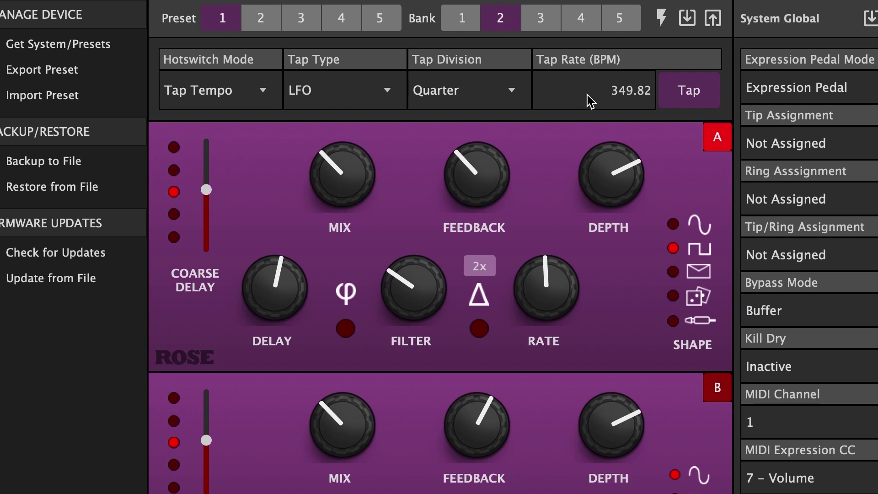
left_click(463, 21)
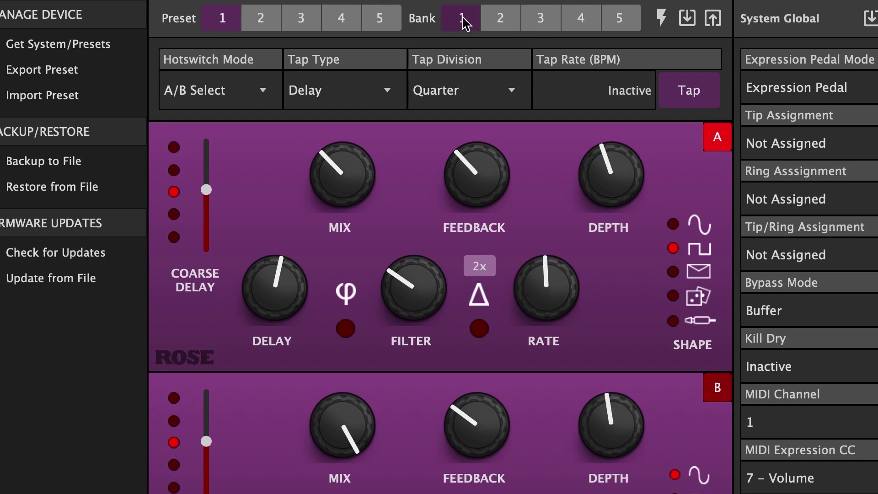
- Enter 220 BPM as Bank 1's Tap Rate, then begin re-tapping the tempo
left_click(591, 86)
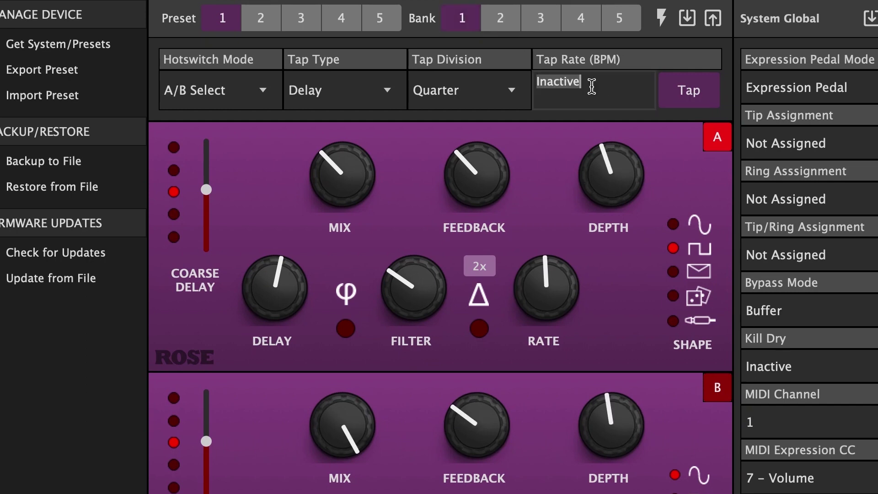
type("2")
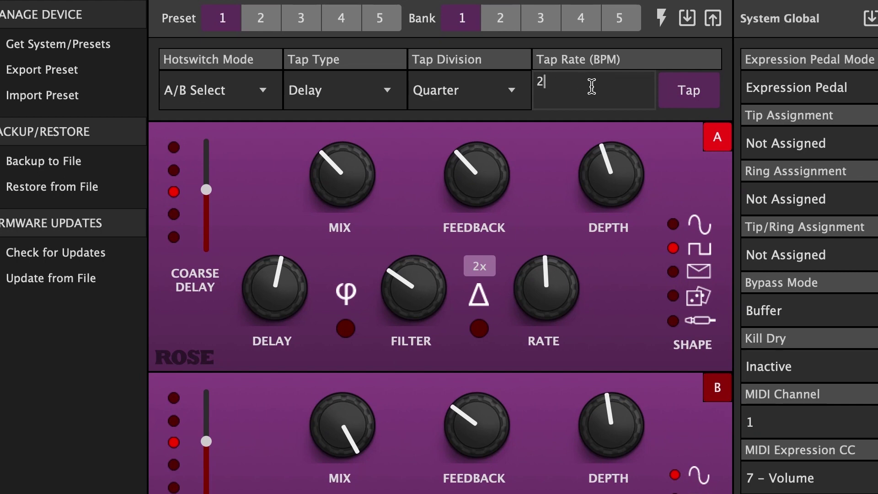
type("20")
left_click(557, 140)
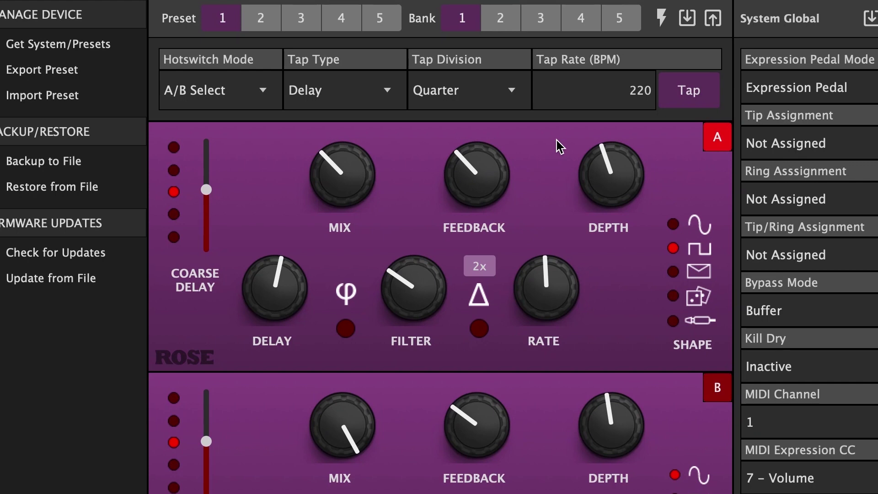
left_click(691, 96)
- Tap in a new tempo for Preset 1 with repeated taps
left_click(691, 96)
left_click(691, 96)
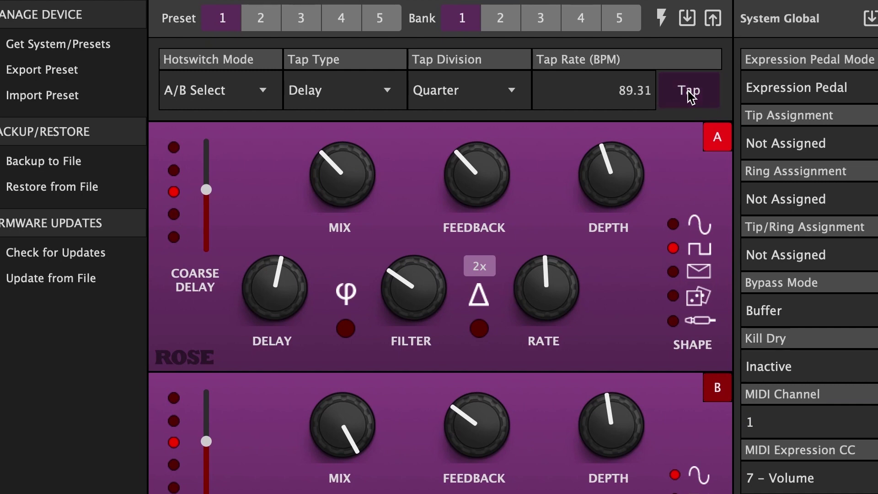
left_click(691, 96)
left_click(691, 96)
left_click(691, 96)
left_click(690, 96)
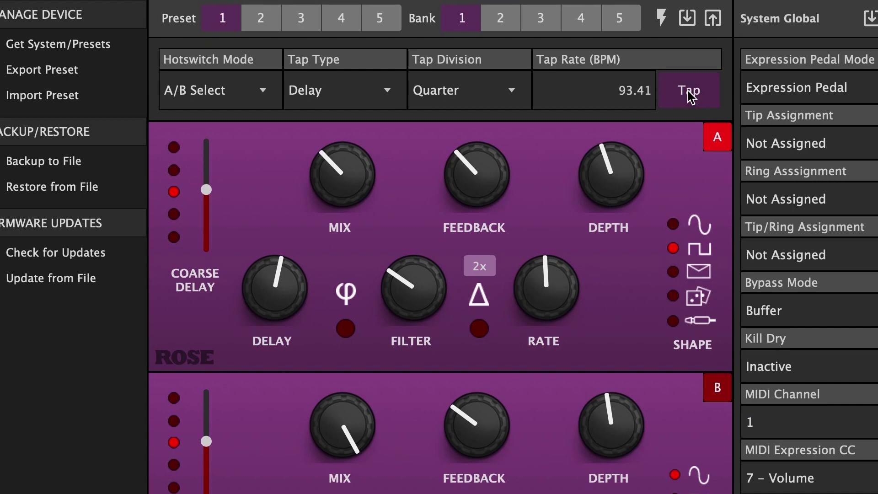
- Nudge Coarse Delay, tap a 98.56 BPM tempo, then raise Side A's Delay to reset Tap Rate to Inactive
left_click(208, 196)
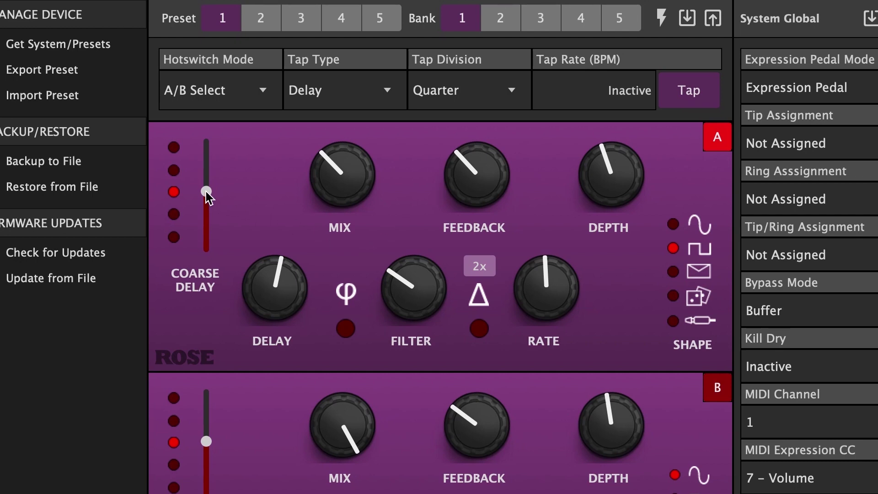
mouse_move(208, 195)
left_mouse_down()
mouse_move(208, 181)
mouse_move(208, 192)
left_mouse_up()
left_click(700, 101)
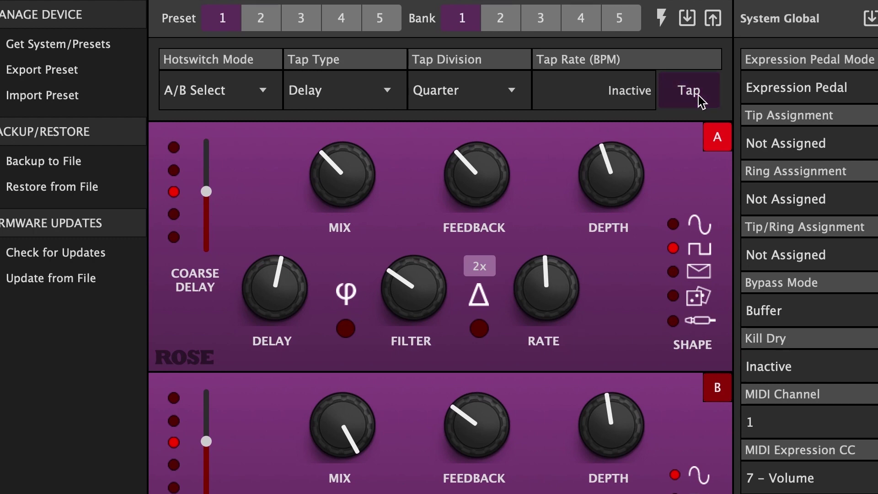
left_click(699, 101)
left_click(700, 100)
left_click(700, 101)
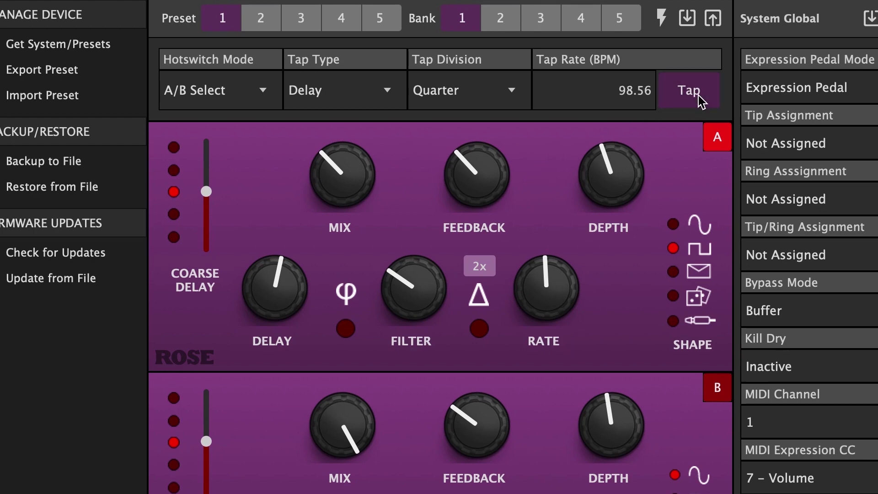
left_click_drag(275, 290, 265, 257)
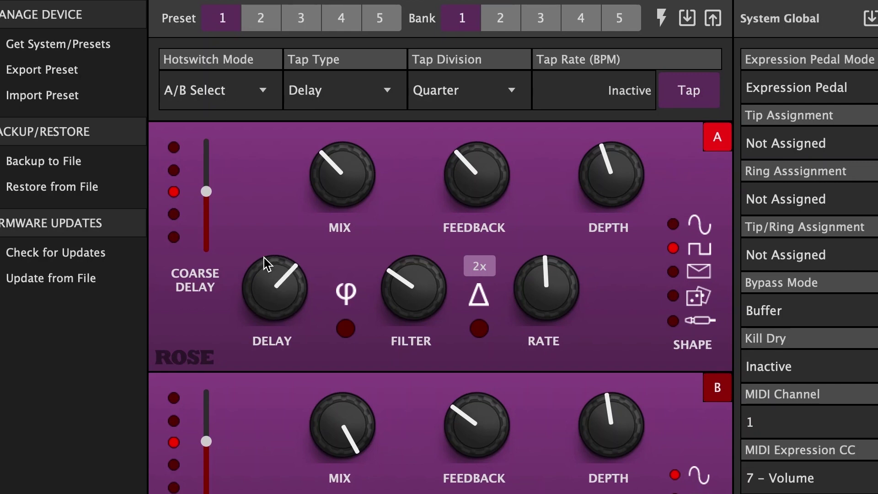